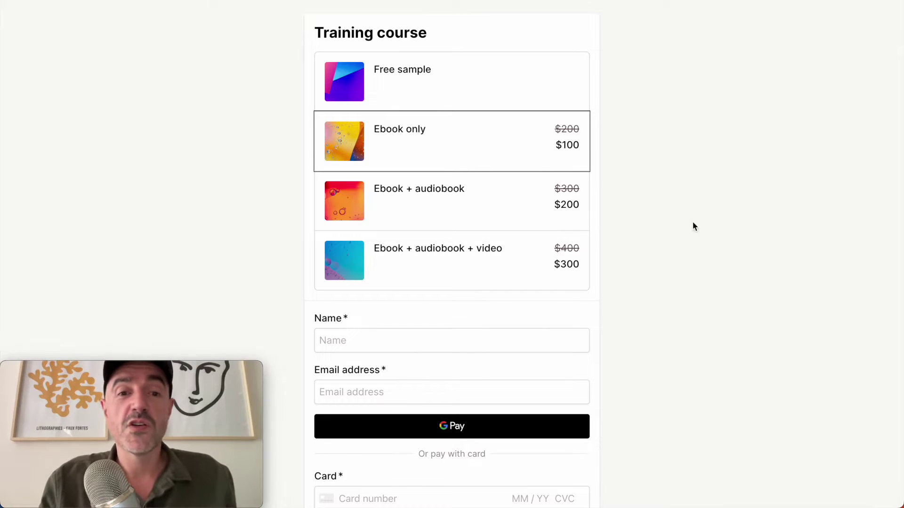
Step: Choose the Free sample option and enter the buyer's name
{"action": "left_click_drag", "start_coordinate": [457, 29], "coordinate": [251, 15]}
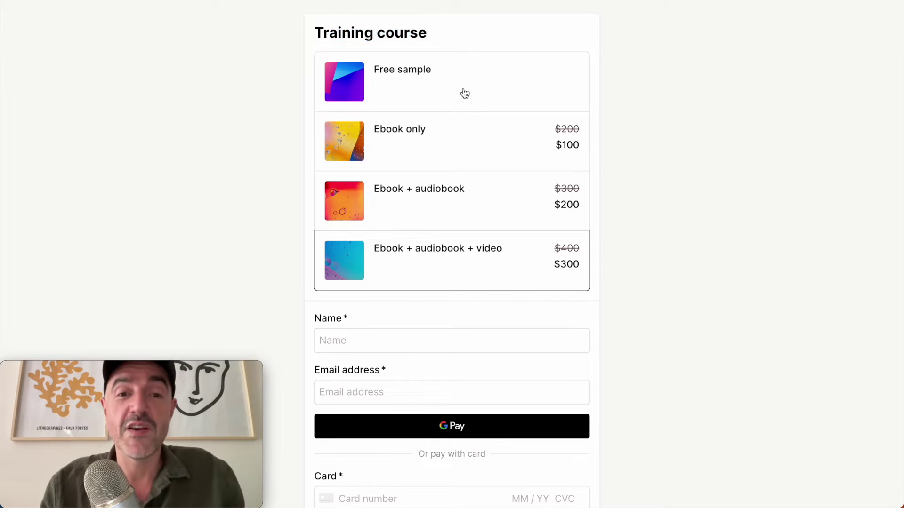
{"action": "left_click", "coordinate": [463, 92]}
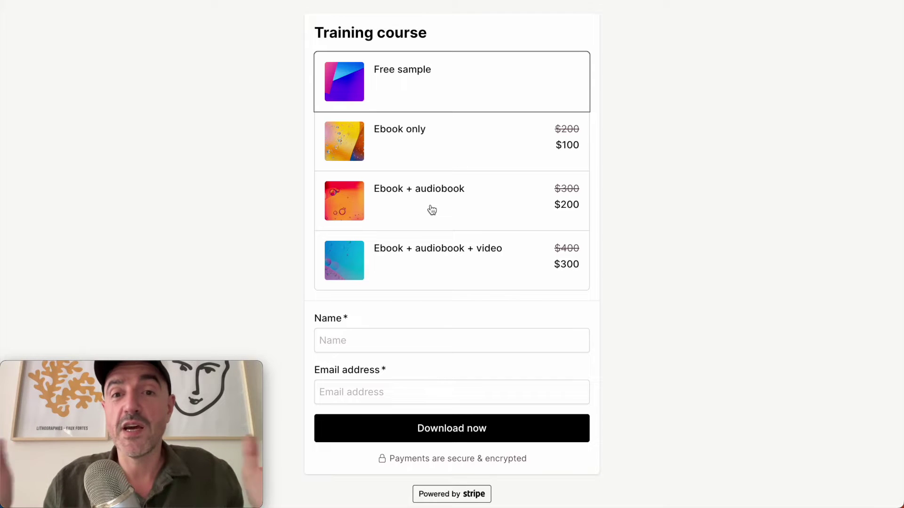
{"action": "scroll", "coordinate": [432, 210], "scroll_direction": "down", "scroll_amount": 1}
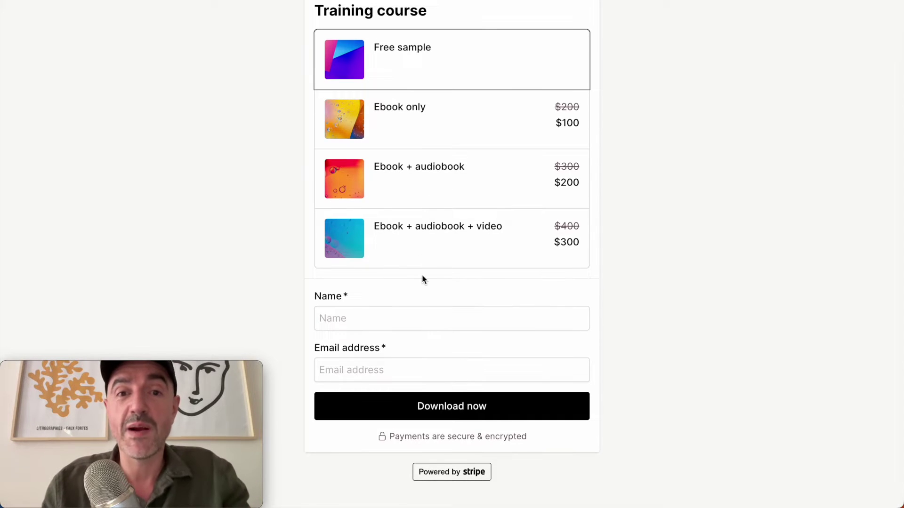
{"action": "left_click", "coordinate": [407, 327]}
{"action": "type", "text": "Andy"}
Step: Fill in the saved e-mail, submit the free sample request, and download chapter-1.pdf
{"action": "left_click", "coordinate": [416, 363]}
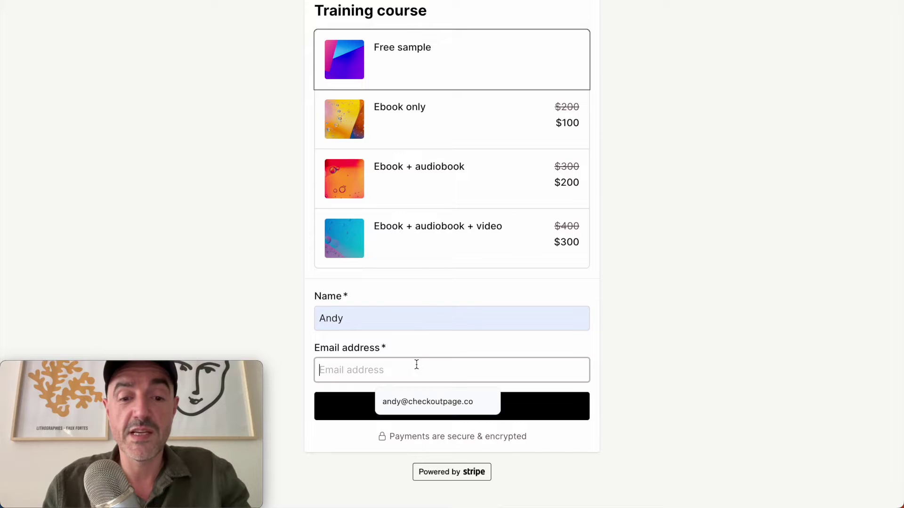
{"action": "left_click", "coordinate": [415, 401]}
{"action": "left_click", "coordinate": [413, 410]}
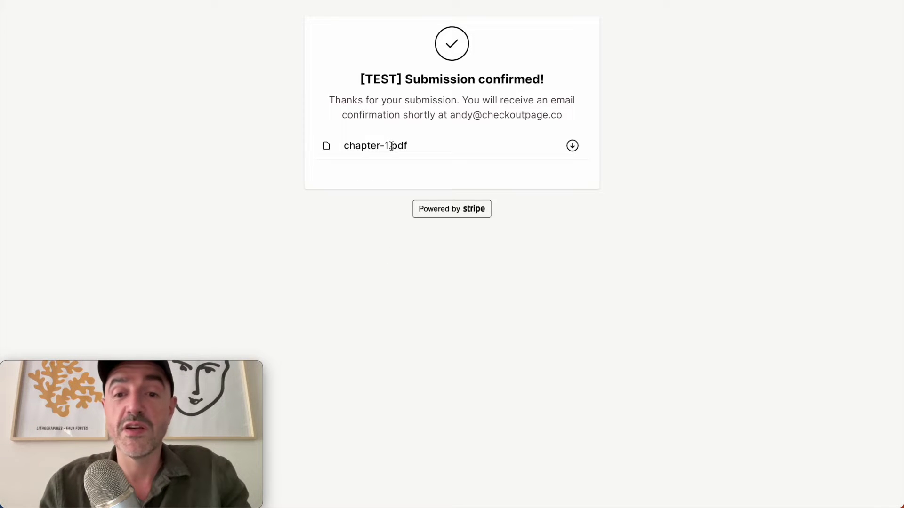
{"action": "left_click", "coordinate": [572, 146]}
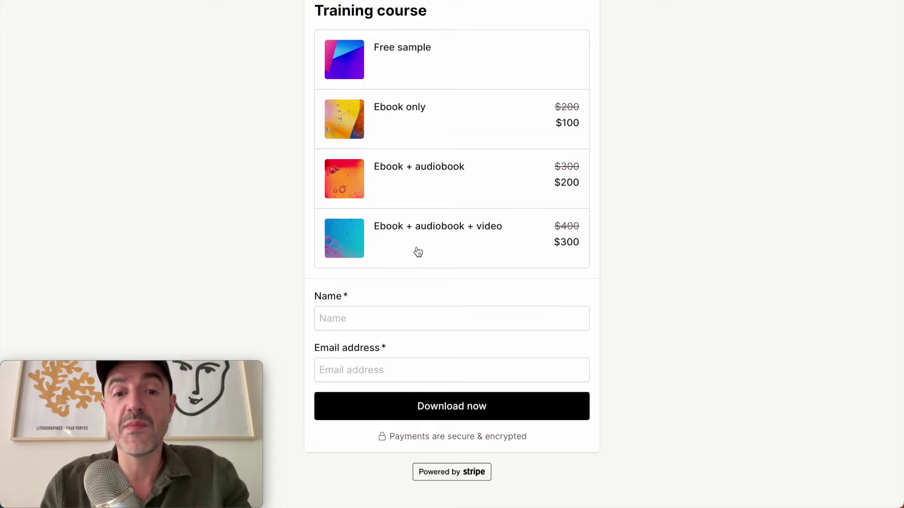
Step: Choose the Ebook + audiobook bundle and autofill the saved name and e-mail
{"action": "left_click", "coordinate": [422, 187]}
{"action": "scroll", "coordinate": [423, 187], "scroll_direction": "down", "scroll_amount": 1}
{"action": "left_click", "coordinate": [421, 284]}
{"action": "left_click", "coordinate": [422, 320]}
{"action": "scroll", "coordinate": [416, 367], "scroll_direction": "down", "scroll_amount": 3}
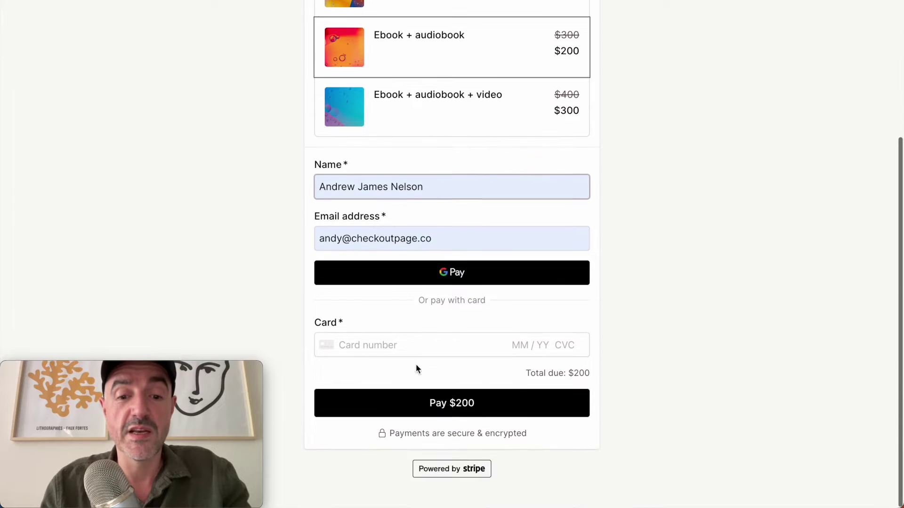
Step: Pay $200 with the saved 4242 test card and security code, confirming ebook.pdf and audiobook.mp3
{"action": "left_click", "coordinate": [416, 350]}
{"action": "left_click", "coordinate": [423, 372]}
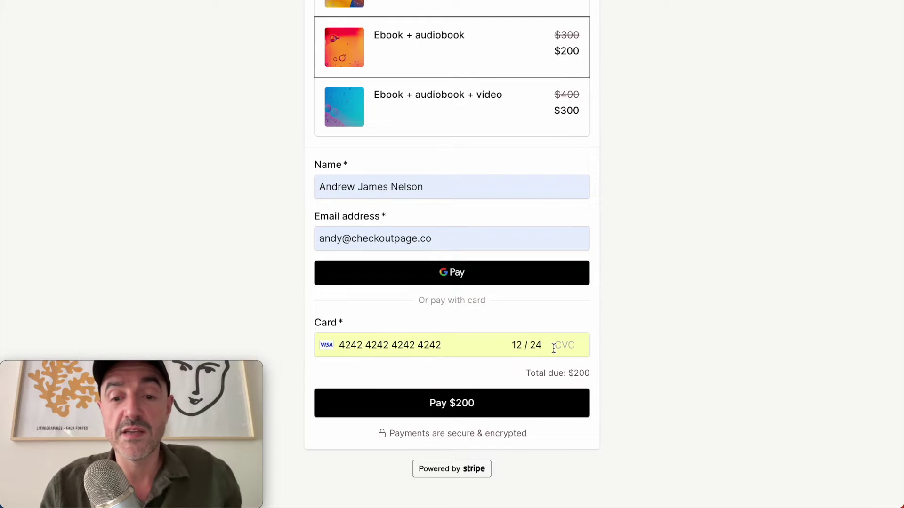
{"action": "type", "text": "123"}
{"action": "left_click", "coordinate": [534, 407]}
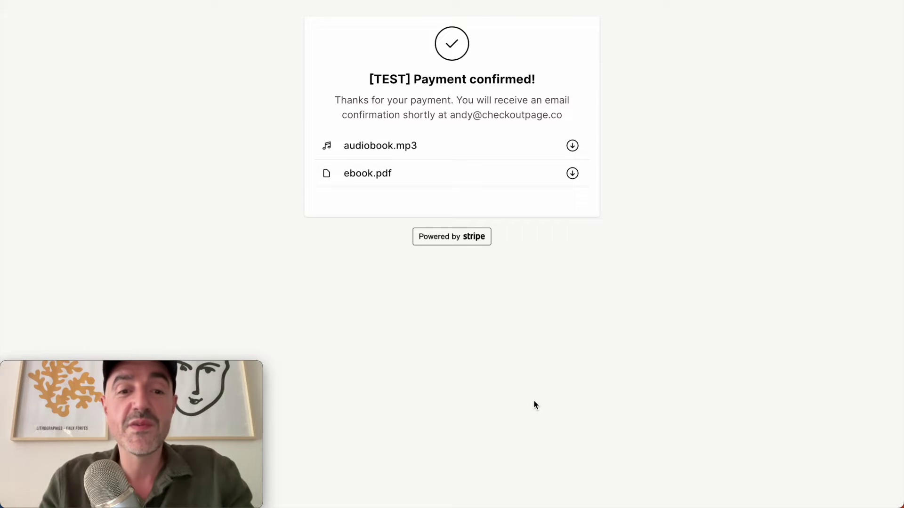
{"action": "left_click_drag", "start_coordinate": [401, 182], "coordinate": [338, 174]}
{"action": "left_click_drag", "start_coordinate": [419, 146], "coordinate": [314, 150]}
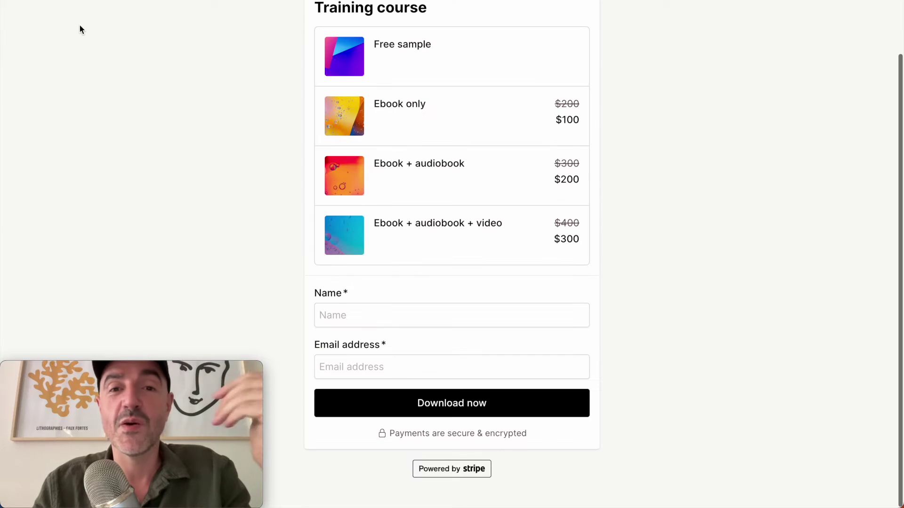
{"action": "scroll", "coordinate": [80, 24], "scroll_direction": "up", "scroll_amount": 1}
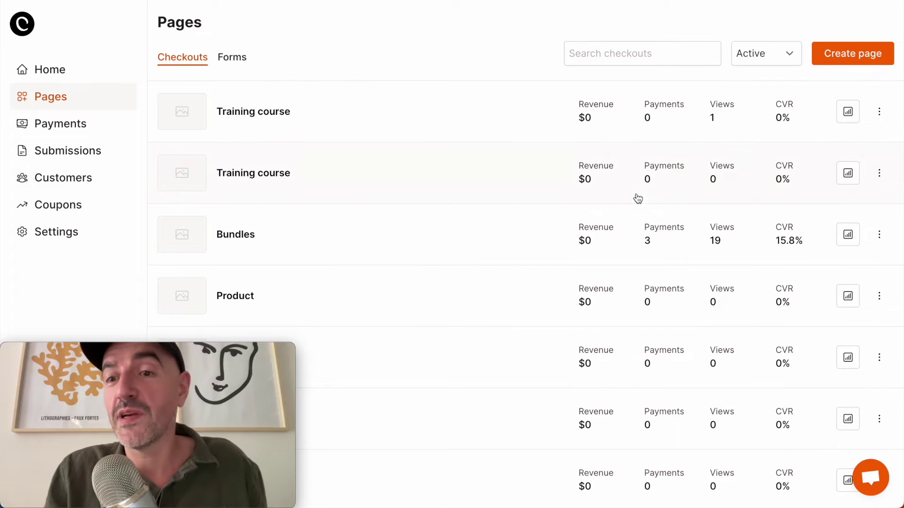
Step: Create checkout 'Online training course' priced 99 with the Center layout
{"action": "left_click", "coordinate": [852, 55]}
{"action": "type", "text": "Online training course"}
{"action": "scroll", "coordinate": [436, 373], "scroll_direction": "down", "scroll_amount": 1}
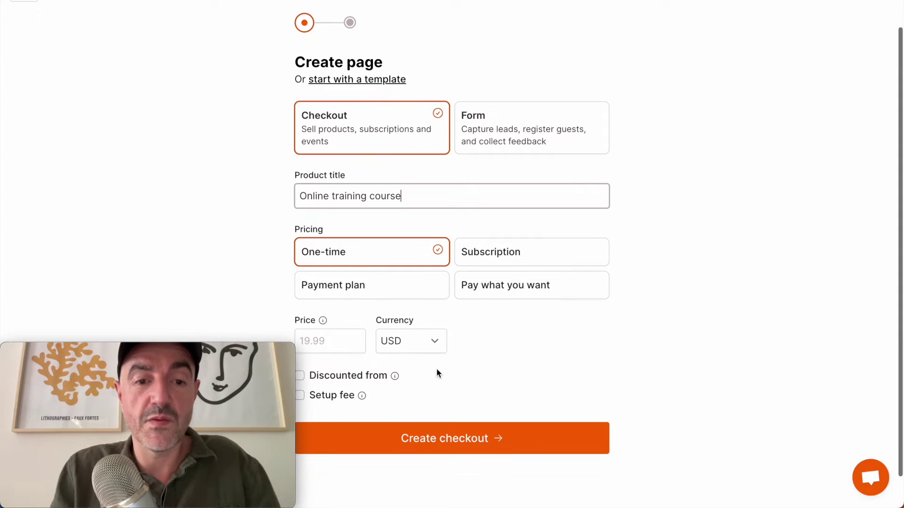
{"action": "left_click", "coordinate": [332, 341]}
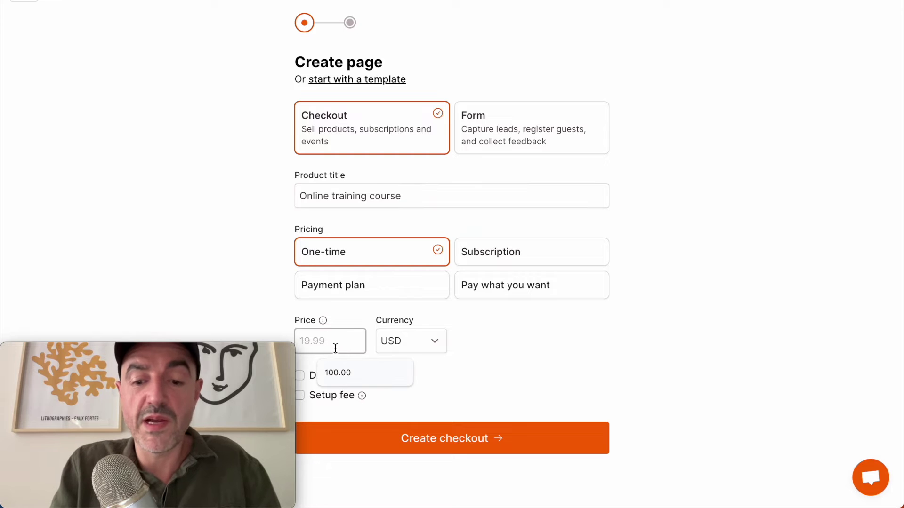
{"action": "type", "text": "99"}
{"action": "left_click", "coordinate": [377, 451]}
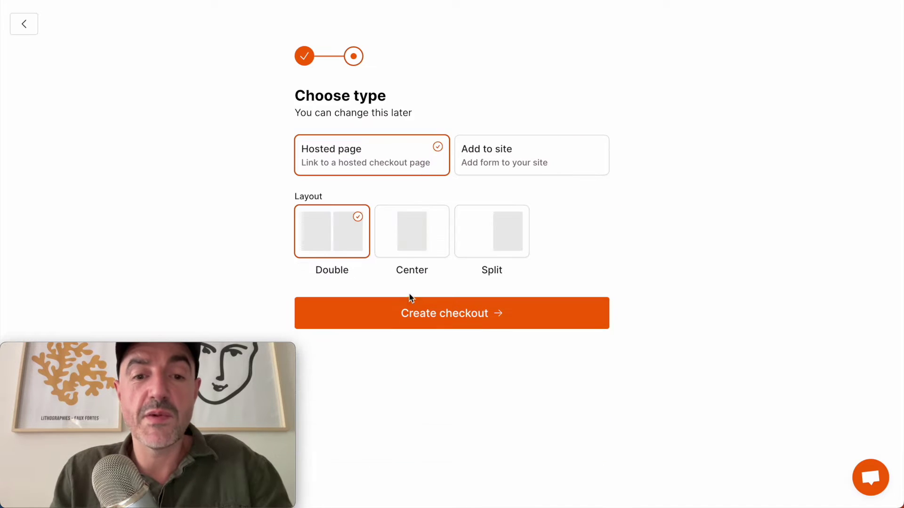
{"action": "left_click", "coordinate": [411, 228]}
{"action": "left_click", "coordinate": [413, 327]}
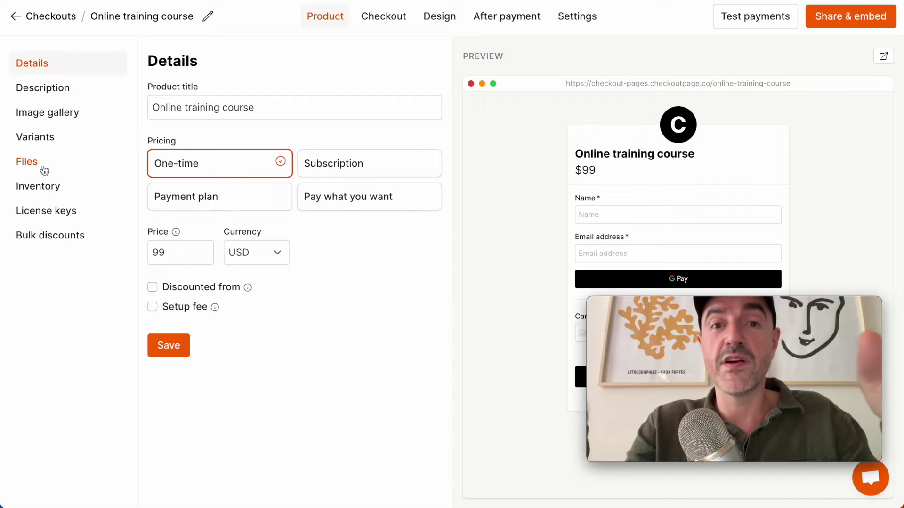
Step: Upload ebook.pdf, audiobook.mp3, video.mov and chapter-1.pdf from the Desktop to the product's Files
{"action": "left_click", "coordinate": [49, 171]}
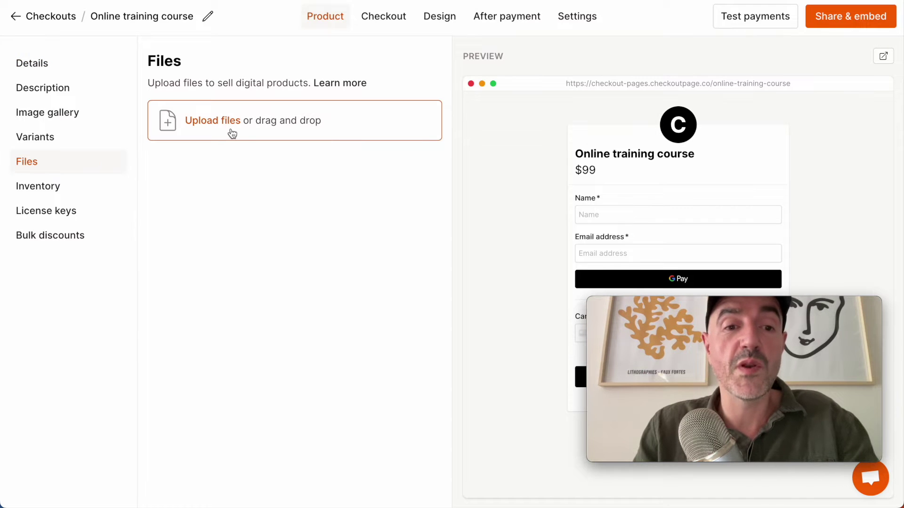
{"action": "left_click", "coordinate": [232, 135]}
{"action": "key", "text": "super+shift+d"}
{"action": "left_click", "coordinate": [166, 107]}
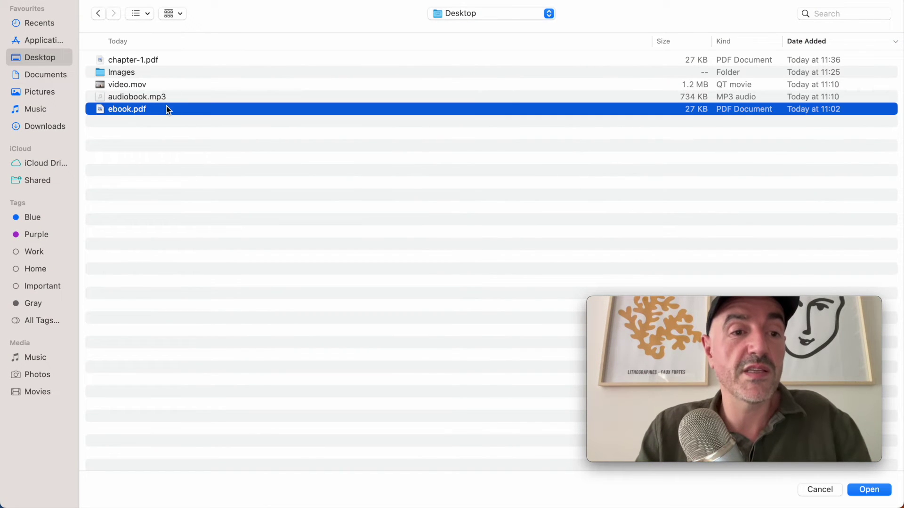
{"action": "key", "text": "shift+Up"}
{"action": "key", "text": "shift+Up"}
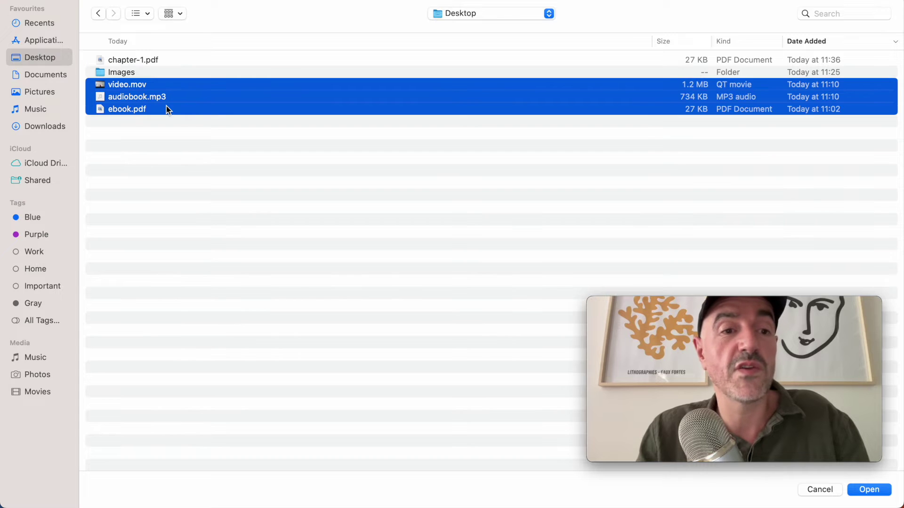
{"action": "left_click", "coordinate": [133, 59], "text": "super"}
{"action": "key", "text": "Return"}
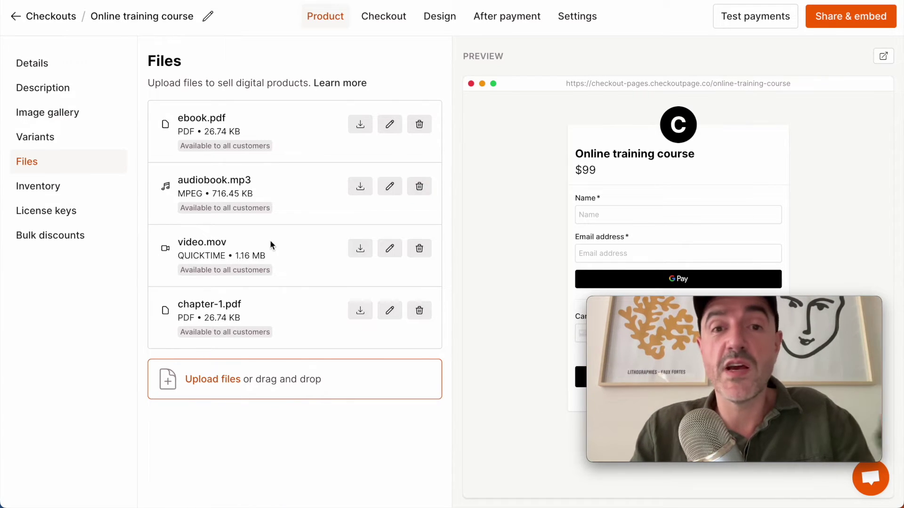
{"action": "left_click", "coordinate": [70, 145]}
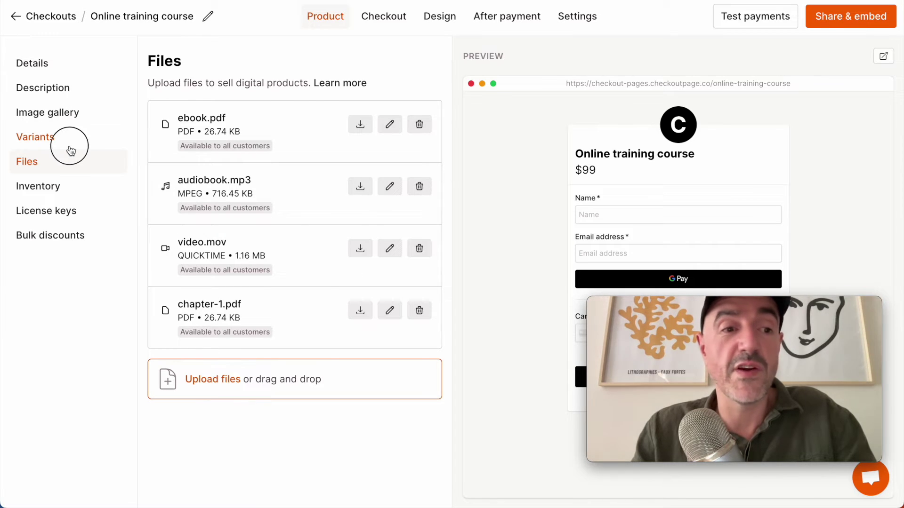
Step: Add a Bundles variant: Free sample, Ebook only, Ebook + audiobook, Ebook + audiobook + video
{"action": "type", "text": "Bundles"}
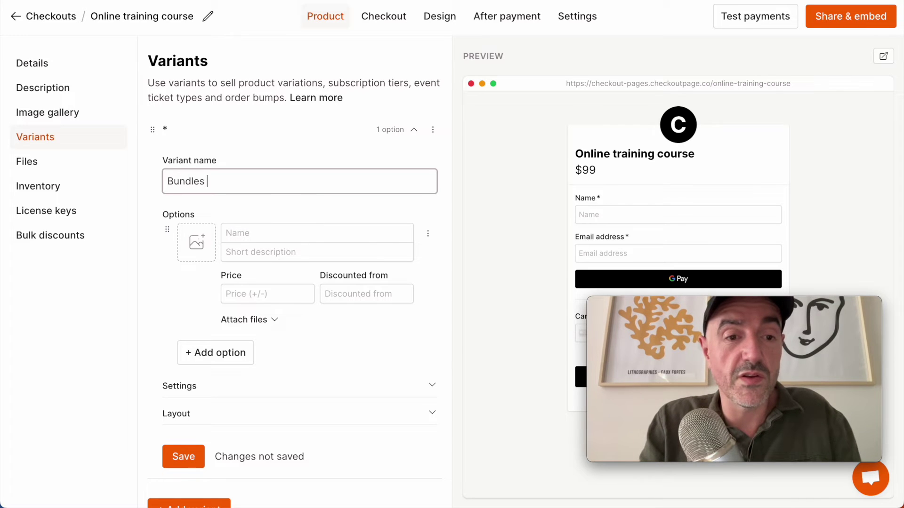
{"action": "left_click", "coordinate": [253, 236]}
{"action": "left_click", "coordinate": [292, 262]}
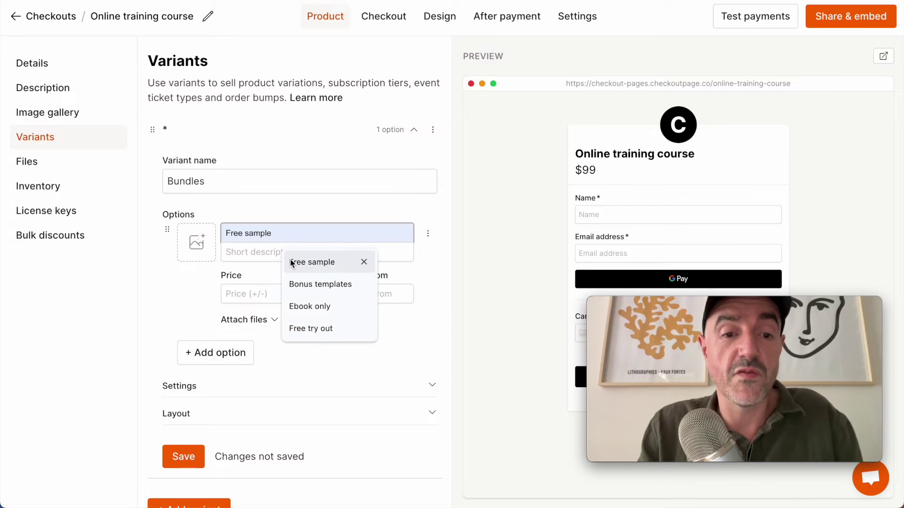
{"action": "left_click", "coordinate": [250, 353]}
{"action": "scroll", "coordinate": [250, 353], "scroll_direction": "down", "scroll_amount": 2}
{"action": "left_click", "coordinate": [301, 309]}
{"action": "left_click", "coordinate": [248, 357]}
{"action": "left_click", "coordinate": [309, 373]}
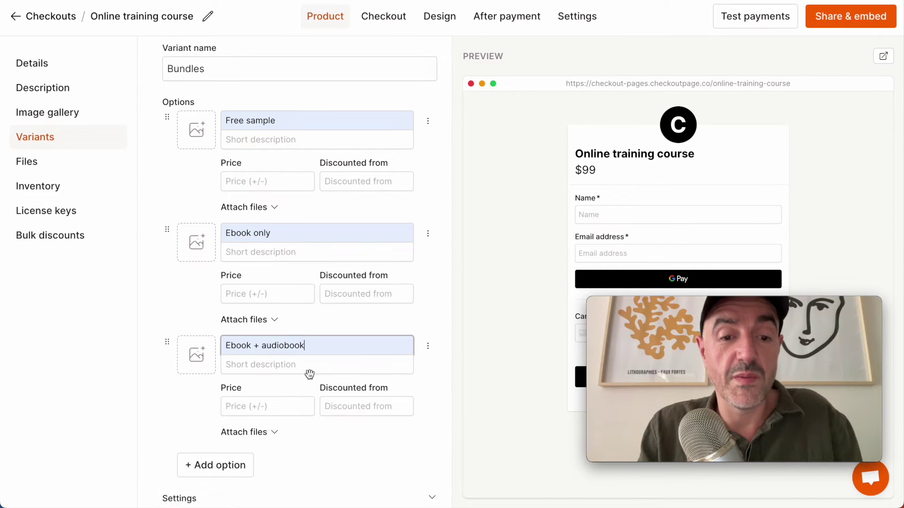
{"action": "scroll", "coordinate": [256, 387], "scroll_direction": "down", "scroll_amount": 2}
{"action": "left_click", "coordinate": [251, 401]}
{"action": "left_click", "coordinate": [310, 425]}
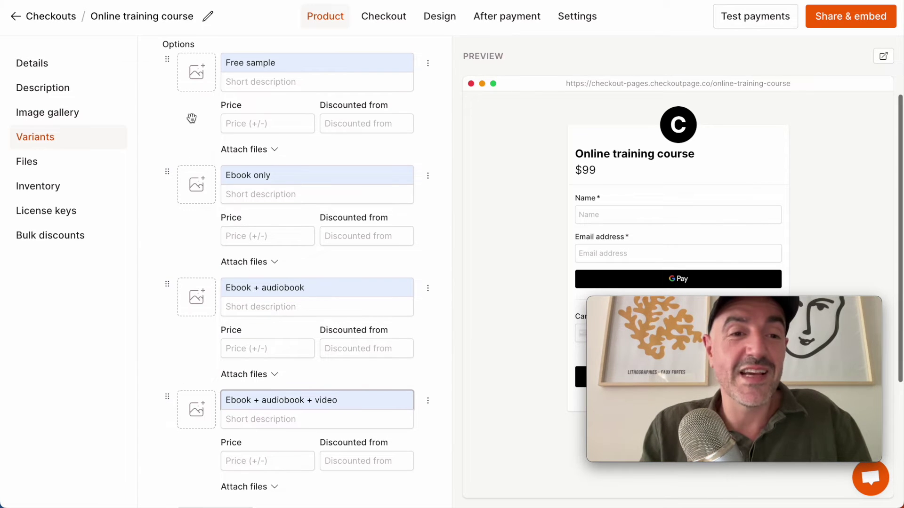
Step: Give the Free sample option the first image from the Images folder
{"action": "left_click", "coordinate": [205, 93]}
{"action": "double_click", "coordinate": [216, 71]}
{"action": "double_click", "coordinate": [200, 60]}
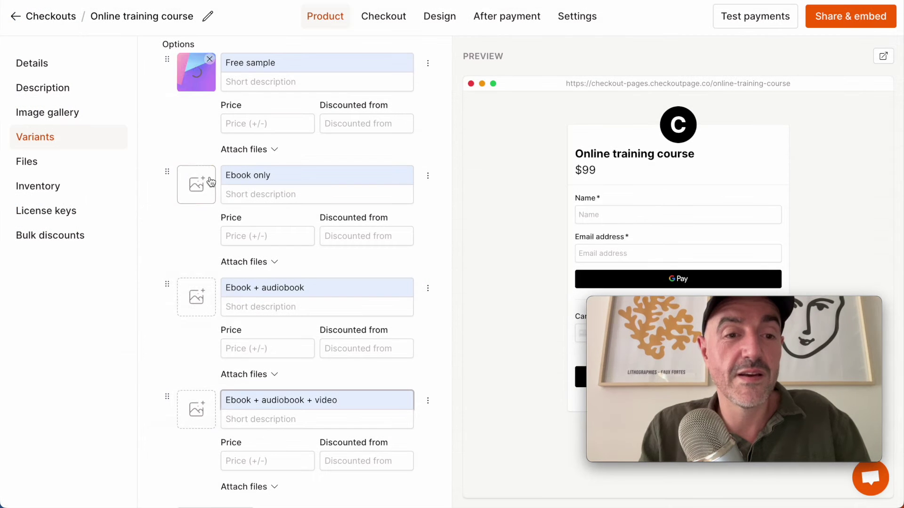
Step: Price Ebook only at 200, discounted from 300
{"action": "left_click", "coordinate": [246, 234]}
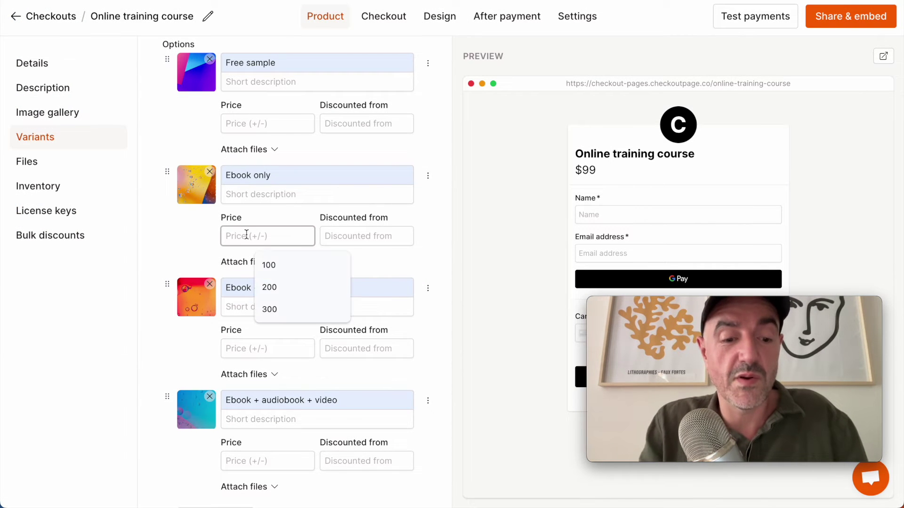
{"action": "left_click", "coordinate": [269, 287]}
{"action": "key", "text": "Tab"}
{"action": "type", "text": "2"}
{"action": "key", "text": "BackSpace"}
{"action": "type", "text": "300"}
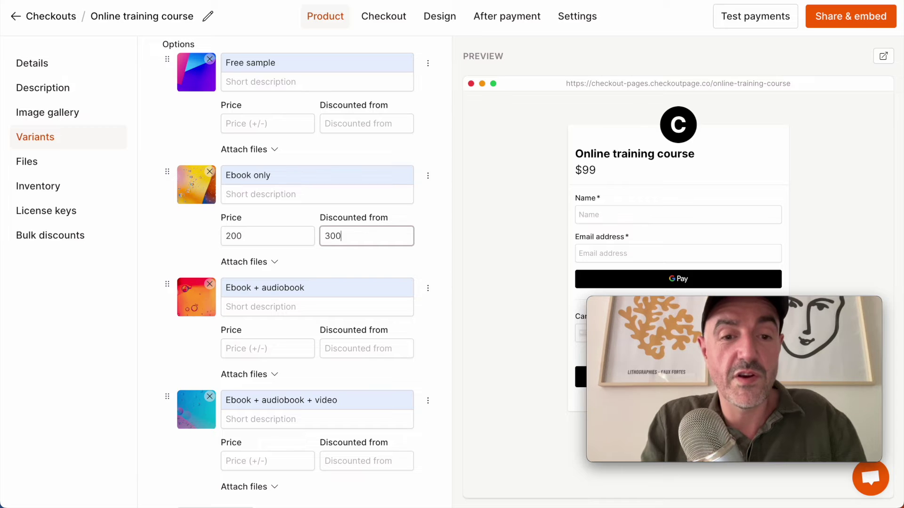
Step: Price Ebook + audiobook at 300 from 400, and the video bundle at 500
{"action": "left_click", "coordinate": [230, 349]}
{"action": "type", "text": "300"}
{"action": "key", "text": "Tab"}
{"action": "type", "text": "400"}
{"action": "left_click", "coordinate": [246, 460]}
{"action": "type", "text": "500"}
{"action": "key", "text": "Tab"}
Step: Set the video bundle's discounted-from price to 600 and attach chapter-1.pdf to Free sample
{"action": "type", "text": "600"}
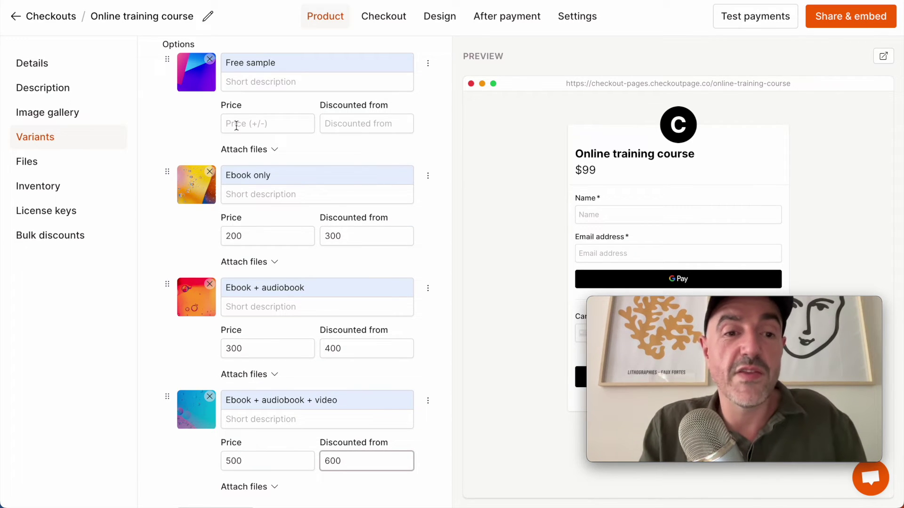
{"action": "left_click", "coordinate": [234, 123]}
{"action": "left_click", "coordinate": [231, 150]}
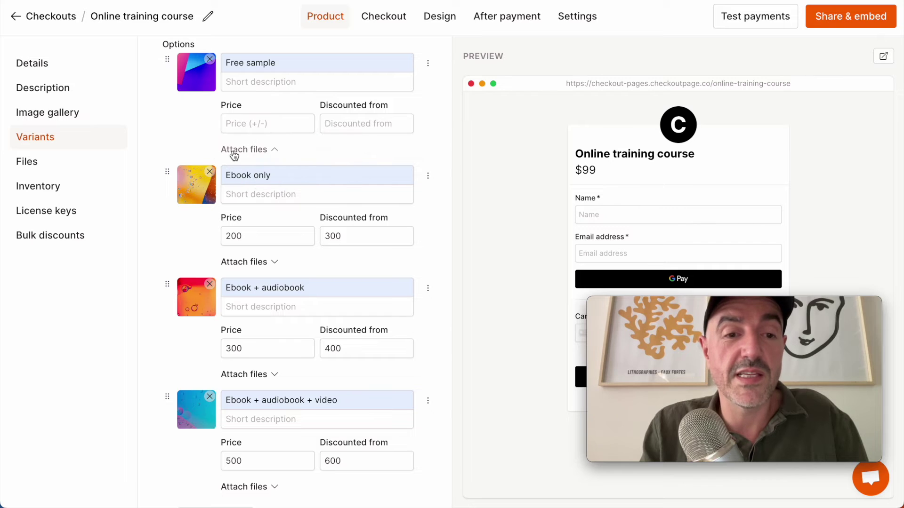
{"action": "left_click", "coordinate": [235, 171]}
{"action": "left_click", "coordinate": [248, 296]}
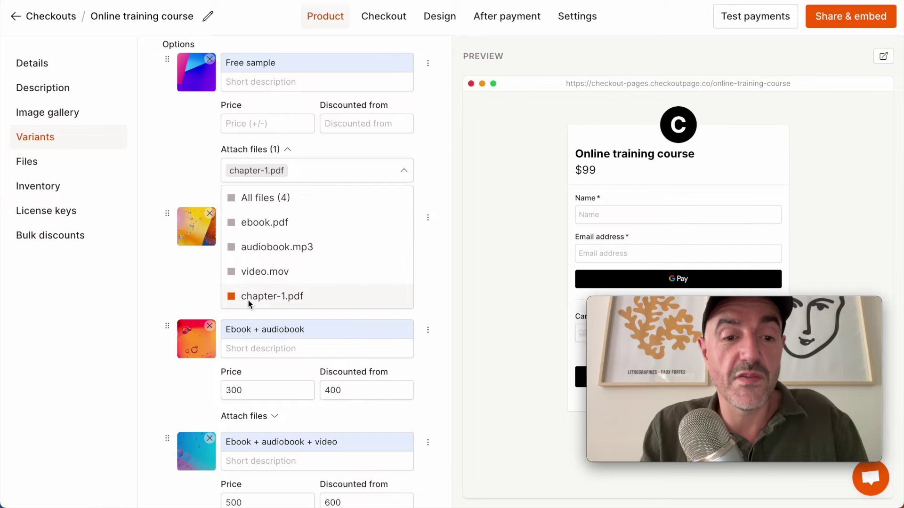
{"action": "left_click", "coordinate": [183, 286]}
Step: Attach ebook.pdf to the Ebook only option
{"action": "left_click", "coordinate": [246, 303]}
{"action": "scroll", "coordinate": [247, 297], "scroll_direction": "down", "scroll_amount": 2}
{"action": "left_click", "coordinate": [252, 267]}
{"action": "left_click", "coordinate": [252, 307]}
{"action": "left_click", "coordinate": [191, 389]}
Step: Attach ebook.pdf and audiobook.mp3 to the Ebook + audiobook option
{"action": "left_click", "coordinate": [245, 392]}
{"action": "scroll", "coordinate": [249, 321], "scroll_direction": "down", "scroll_amount": 3}
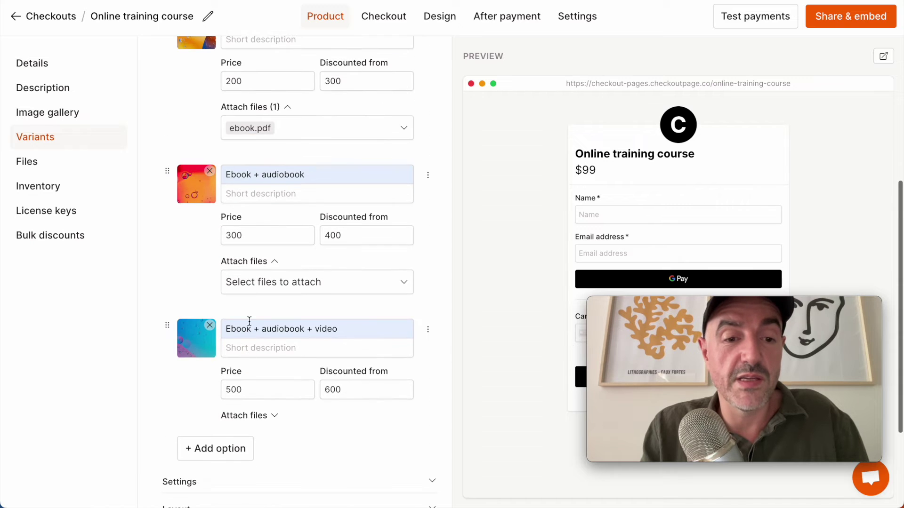
{"action": "left_click", "coordinate": [253, 284]}
{"action": "left_click", "coordinate": [252, 334]}
{"action": "left_click", "coordinate": [252, 359]}
{"action": "left_click", "coordinate": [203, 385]}
Step: Attach ebook.pdf, audiobook.mp3 and video.mov to the Ebook + audiobook + video option
{"action": "left_click", "coordinate": [244, 415]}
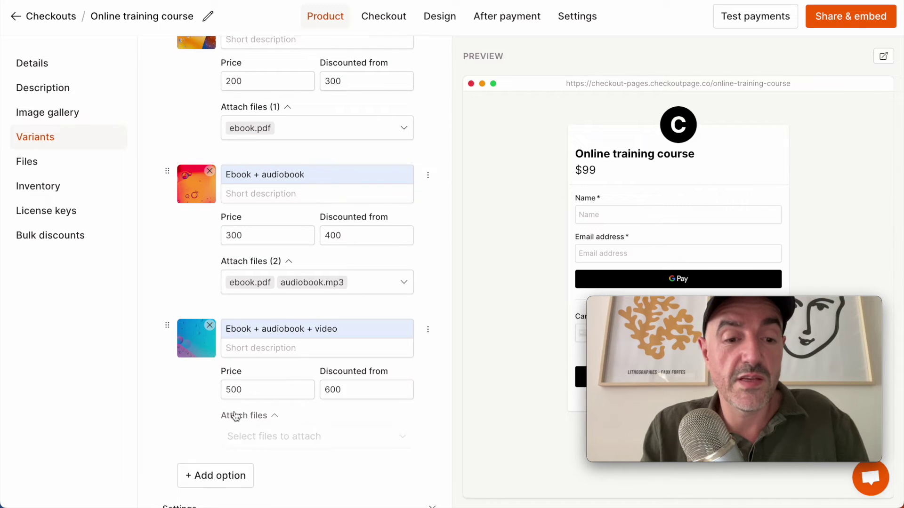
{"action": "scroll", "coordinate": [242, 405], "scroll_direction": "down", "scroll_amount": 3}
{"action": "left_click", "coordinate": [243, 347]}
{"action": "left_click", "coordinate": [245, 397]}
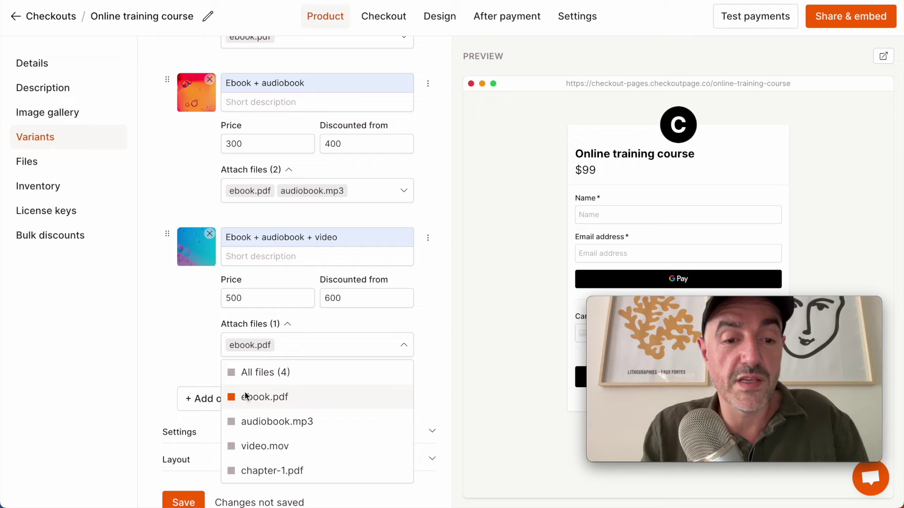
{"action": "left_click", "coordinate": [245, 421]}
{"action": "left_click", "coordinate": [246, 447]}
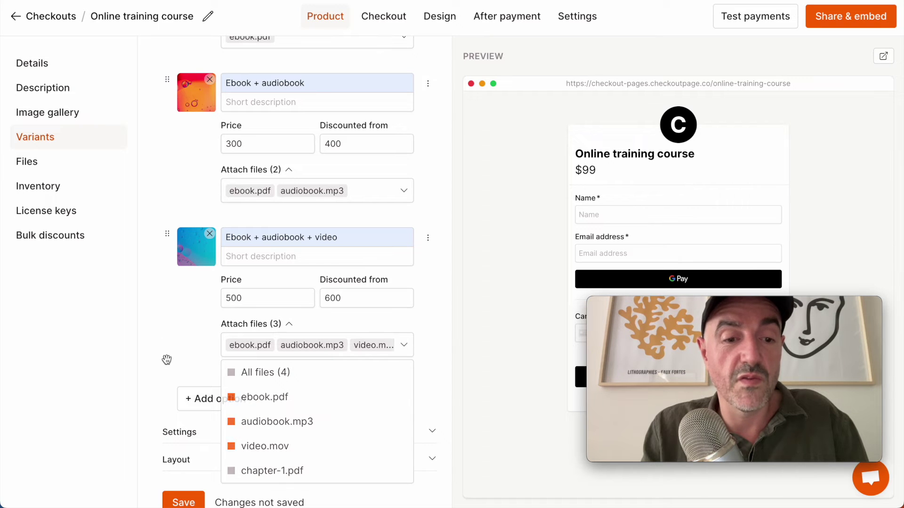
{"action": "left_click", "coordinate": [167, 360]}
{"action": "scroll", "coordinate": [301, 283], "scroll_direction": "up", "scroll_amount": 10}
{"action": "left_click_drag", "start_coordinate": [664, 315], "coordinate": [94, 333]}
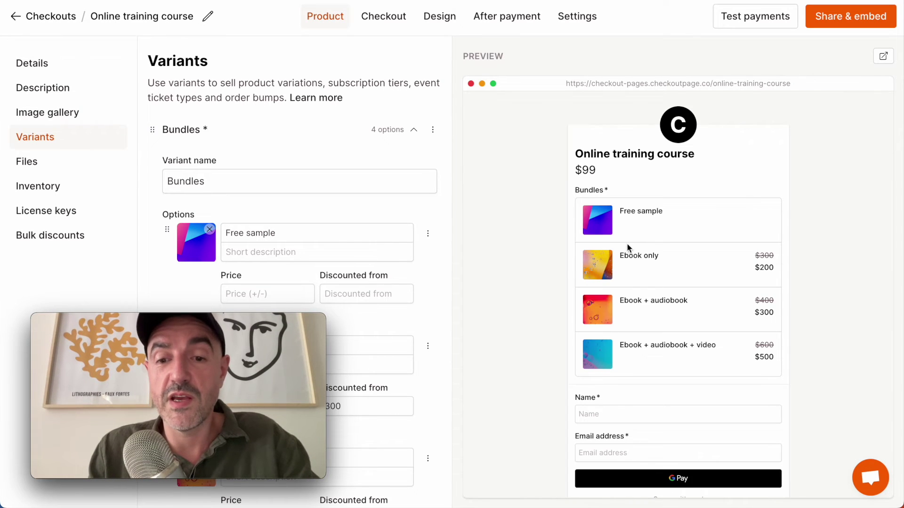
Step: Delete the 99 base price in Details, save, and bring up test payments
{"action": "left_click_drag", "start_coordinate": [178, 319], "coordinate": [463, 309]}
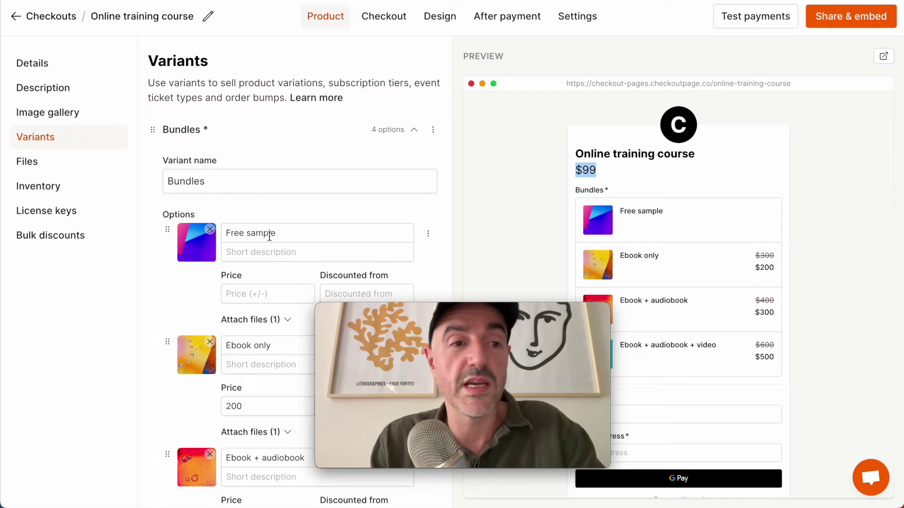
{"action": "left_click", "coordinate": [55, 71]}
{"action": "left_click", "coordinate": [178, 252]}
{"action": "key", "text": "BackSpace"}
{"action": "key", "text": "BackSpace"}
{"action": "left_click", "coordinate": [169, 345]}
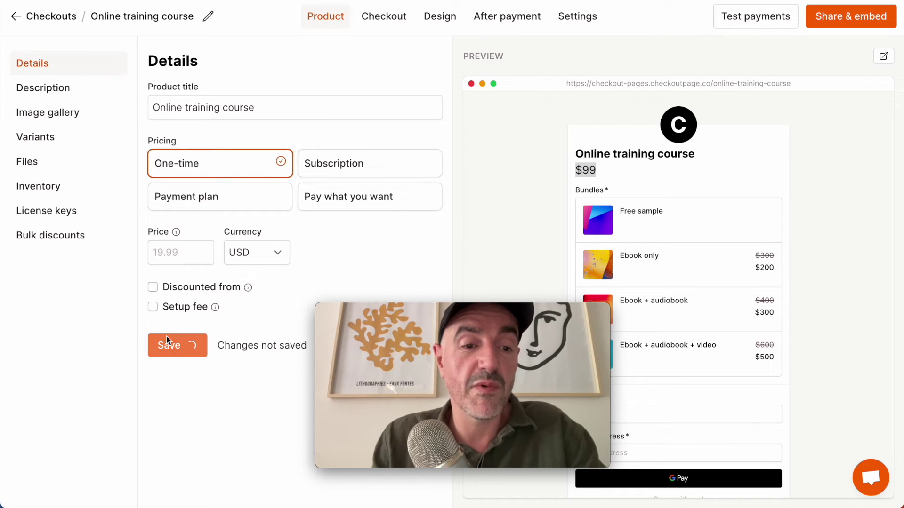
{"action": "left_click", "coordinate": [743, 19]}
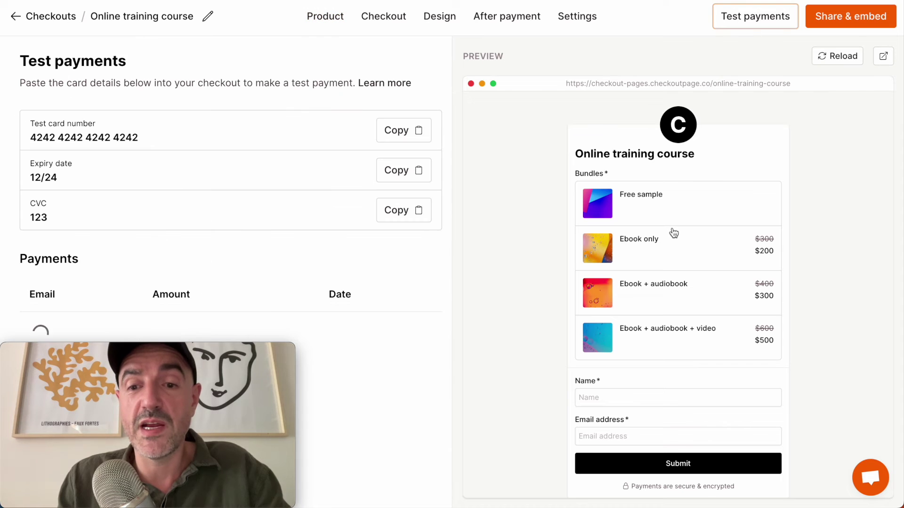
Step: Submit a Free sample test order with the buyer's name and e-mail, delivering chapter-1.pdf
{"action": "left_click", "coordinate": [672, 219]}
{"action": "scroll", "coordinate": [672, 219], "scroll_direction": "down", "scroll_amount": 1}
{"action": "left_click", "coordinate": [659, 357]}
{"action": "type", "text": "Andy"}
{"action": "key", "text": "Tab"}
{"action": "key", "text": "Return"}
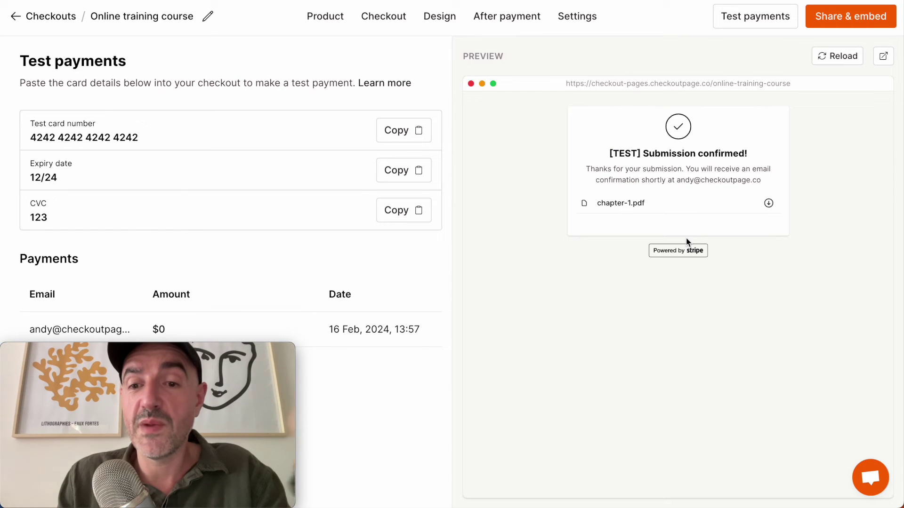
{"action": "triple_click", "coordinate": [605, 203]}
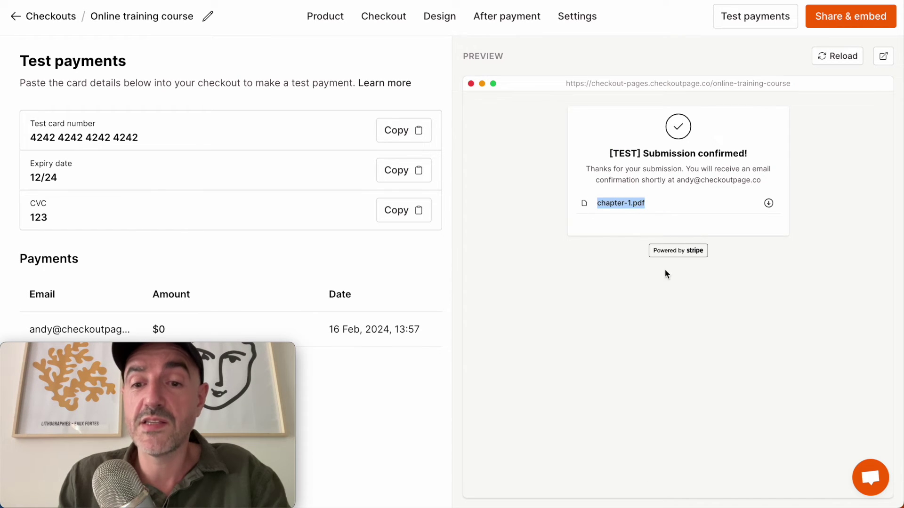
{"action": "left_click", "coordinate": [735, 289]}
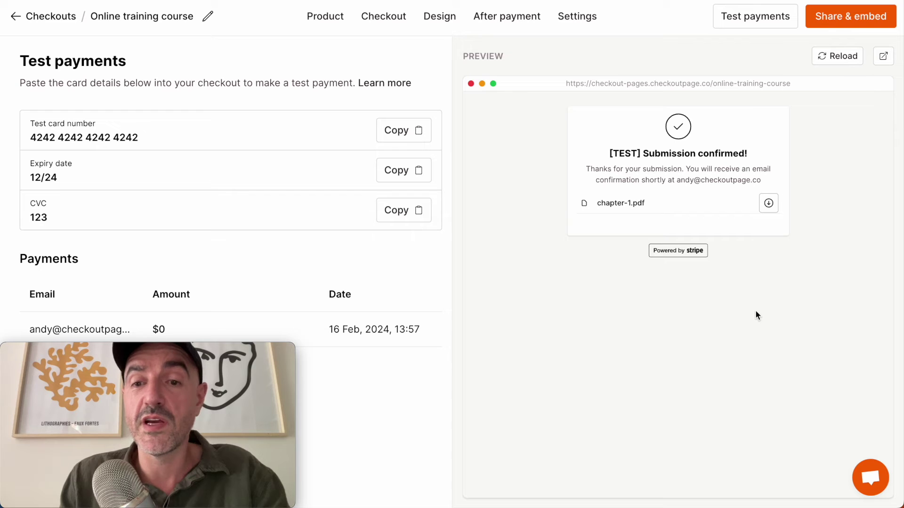
Step: Reload the preview and pay $500 for Ebook + audiobook + video with the test card
{"action": "left_click", "coordinate": [755, 16]}
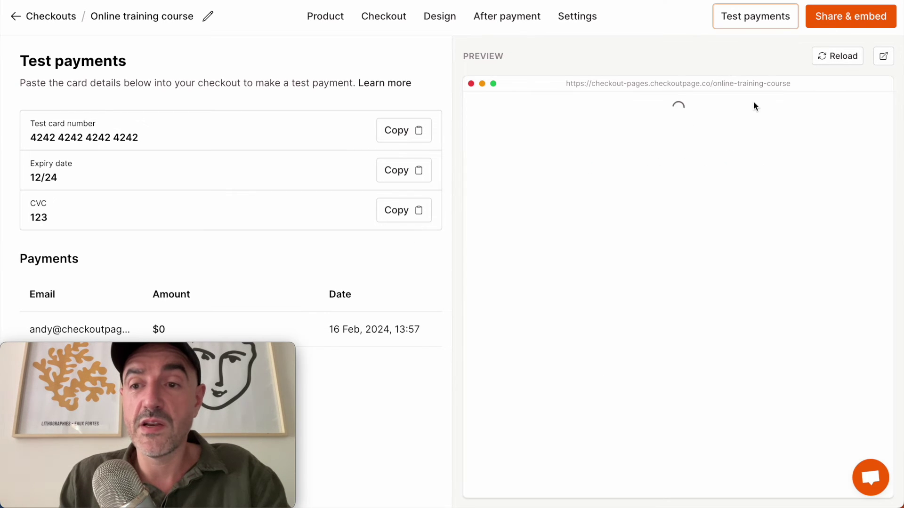
{"action": "left_click", "coordinate": [693, 335]}
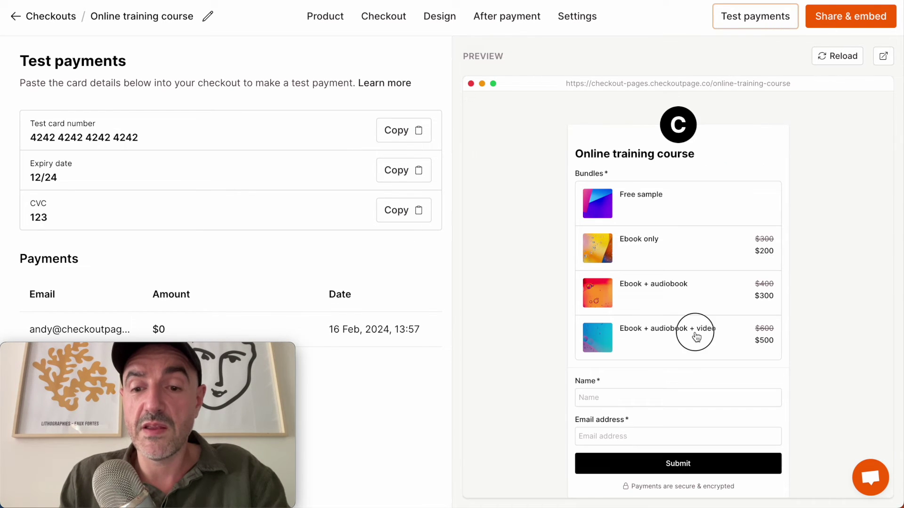
{"action": "scroll", "coordinate": [663, 307], "scroll_direction": "down", "scroll_amount": 3}
{"action": "left_click", "coordinate": [729, 466]}
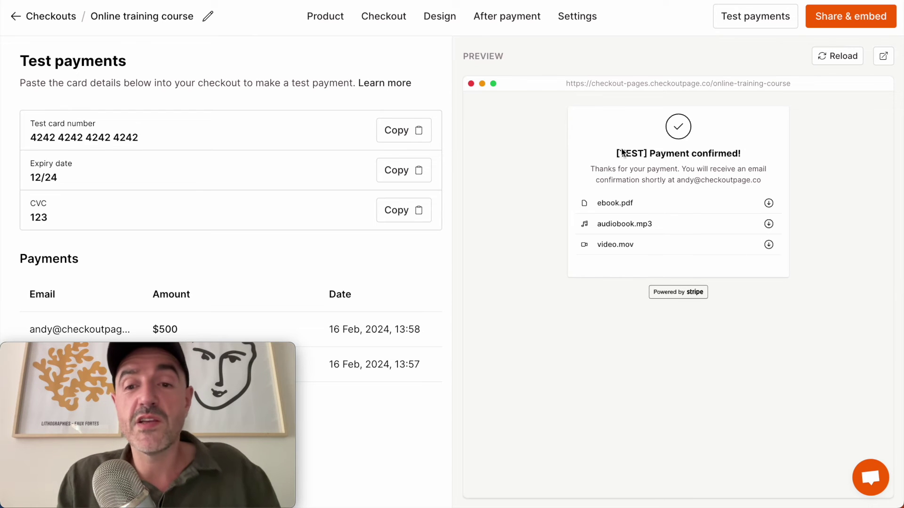
{"action": "left_click", "coordinate": [503, 27]}
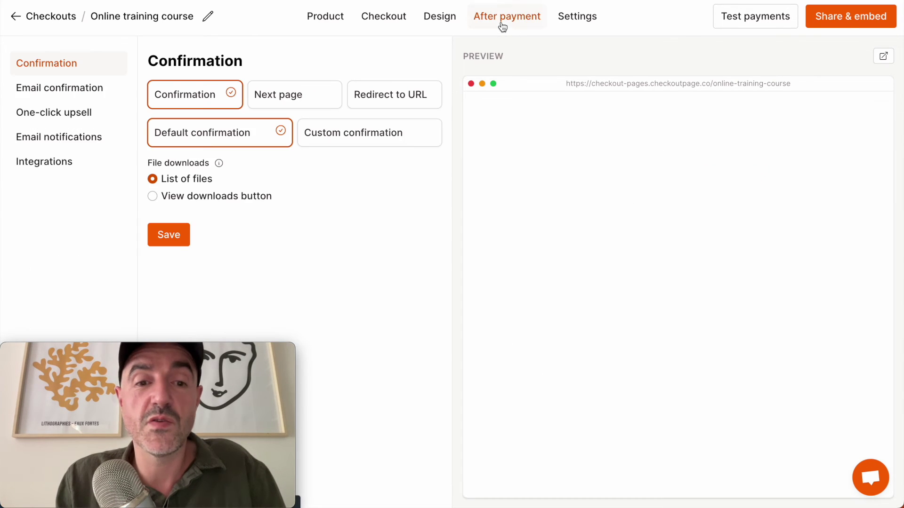
Step: Show File downloads as a View downloads button on the After payment confirmation
{"action": "left_click", "coordinate": [205, 199]}
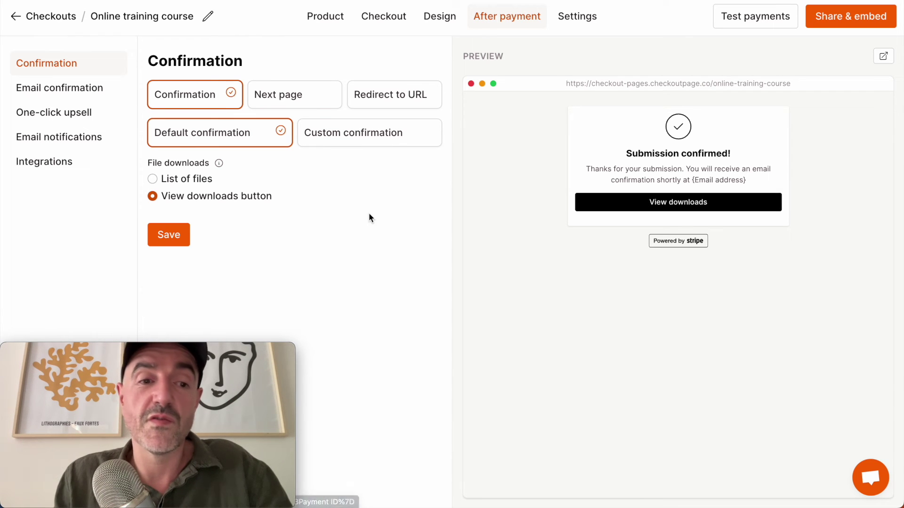
{"action": "left_click", "coordinate": [325, 18]}
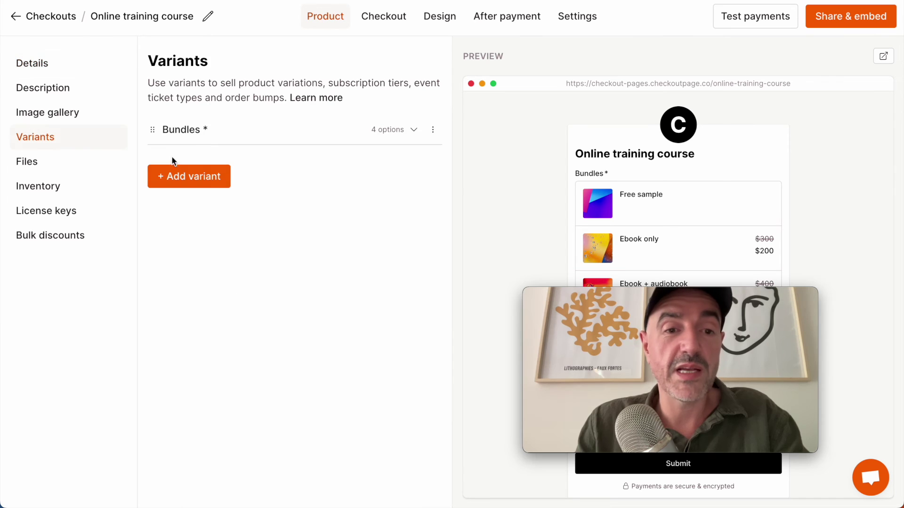
Step: Disable the Ebook + audiobook + video option in Bundles and save
{"action": "left_click", "coordinate": [206, 140]}
{"action": "scroll", "coordinate": [205, 189], "scroll_direction": "down", "scroll_amount": 5}
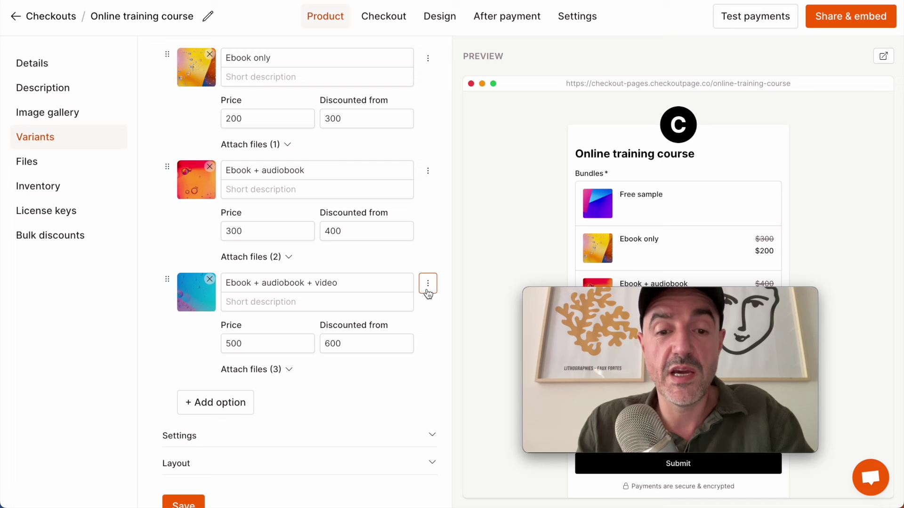
{"action": "left_click", "coordinate": [428, 284]}
{"action": "left_click", "coordinate": [417, 336]}
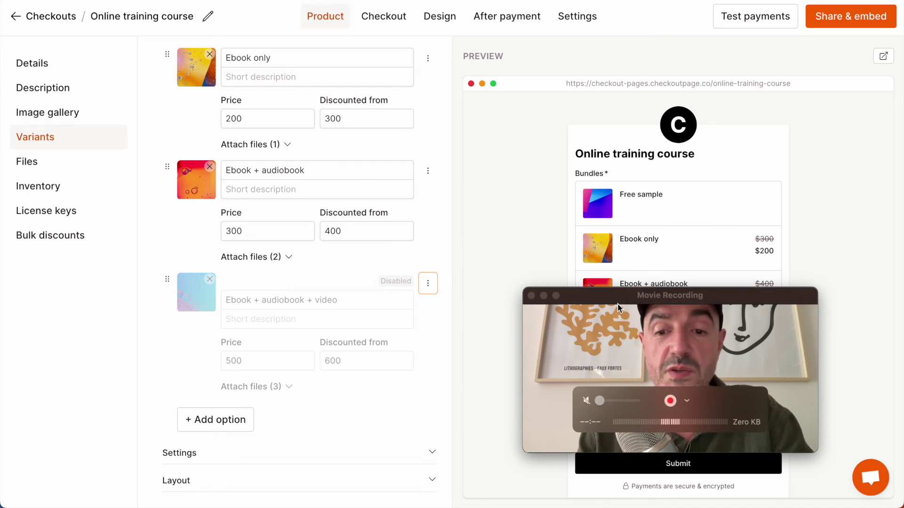
{"action": "scroll", "coordinate": [164, 419], "scroll_direction": "down", "scroll_amount": 3}
{"action": "left_click", "coordinate": [181, 404]}
{"action": "left_click_drag", "start_coordinate": [530, 272], "coordinate": [202, 289]}
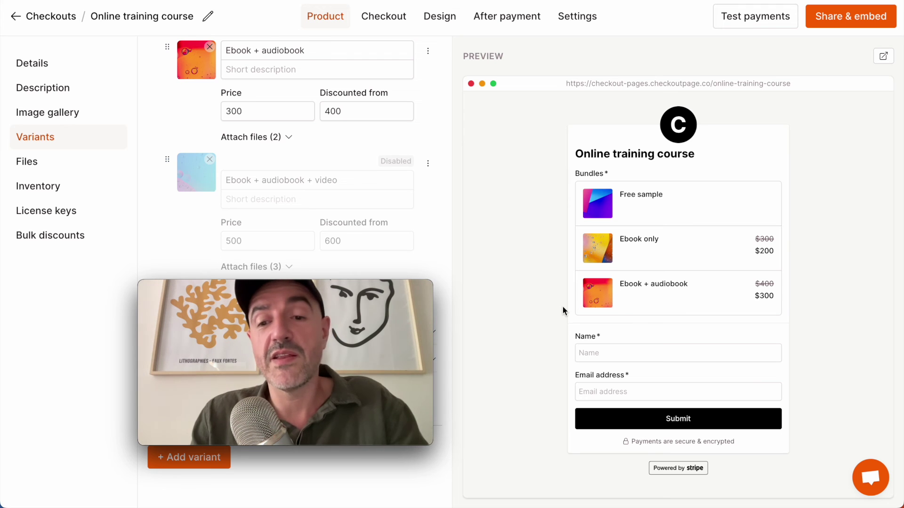
{"action": "left_click_drag", "start_coordinate": [401, 288], "coordinate": [803, 271]}
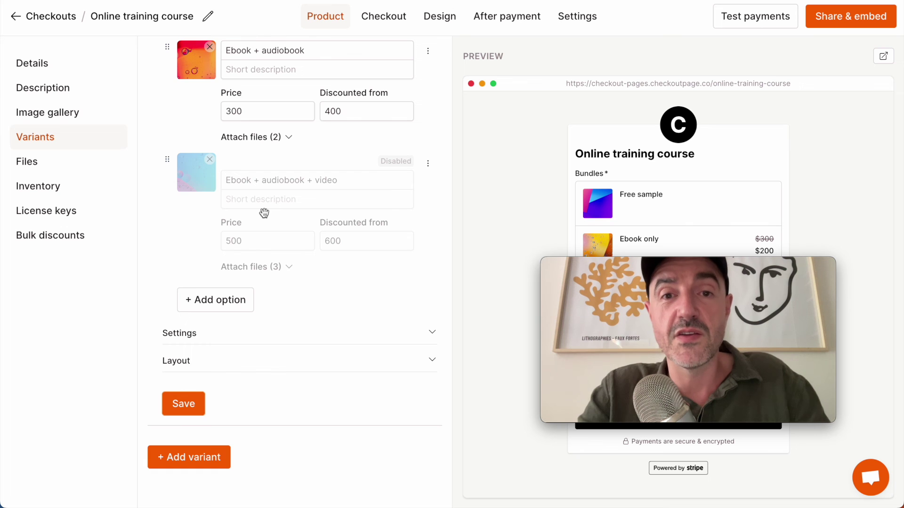
{"action": "scroll", "coordinate": [244, 204], "scroll_direction": "up", "scroll_amount": 9}
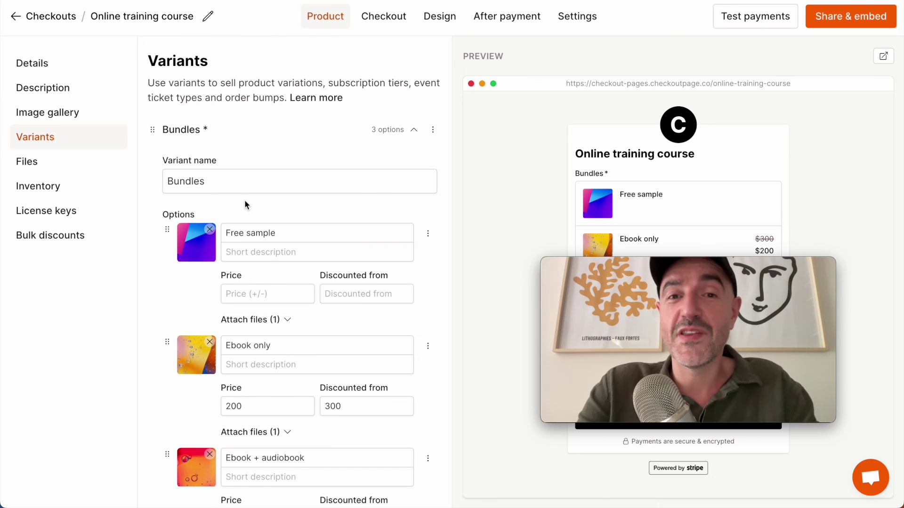